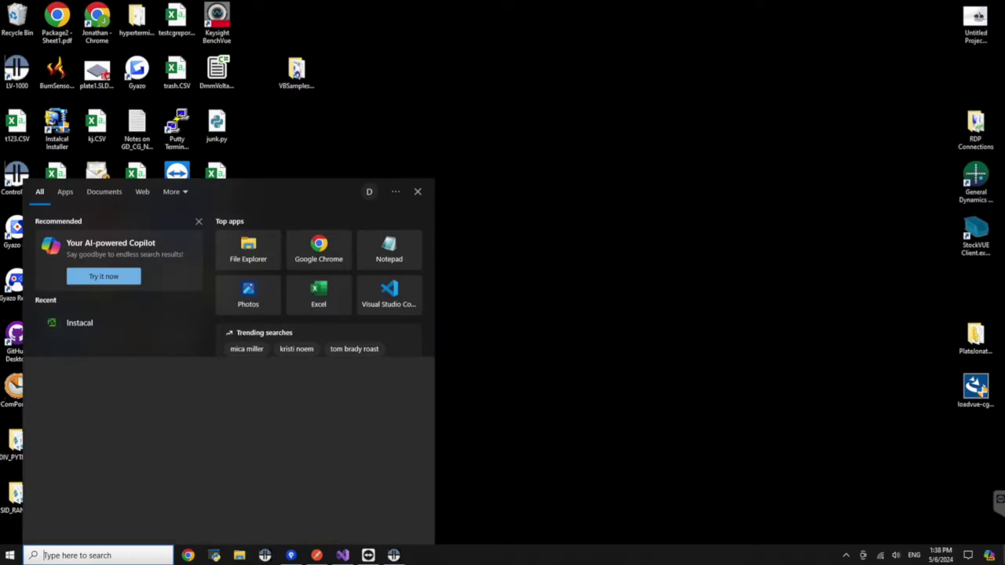
# Run InstaCal from Start search and accept the detected 4-channel board.
pyautogui.write('insta')
pyautogui.press('Return')
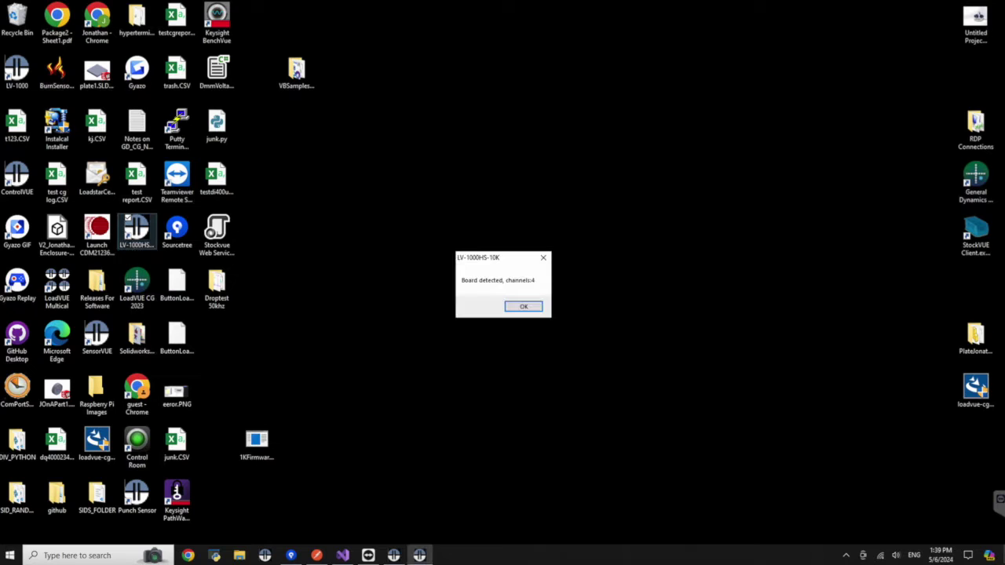
pyautogui.press('Return')
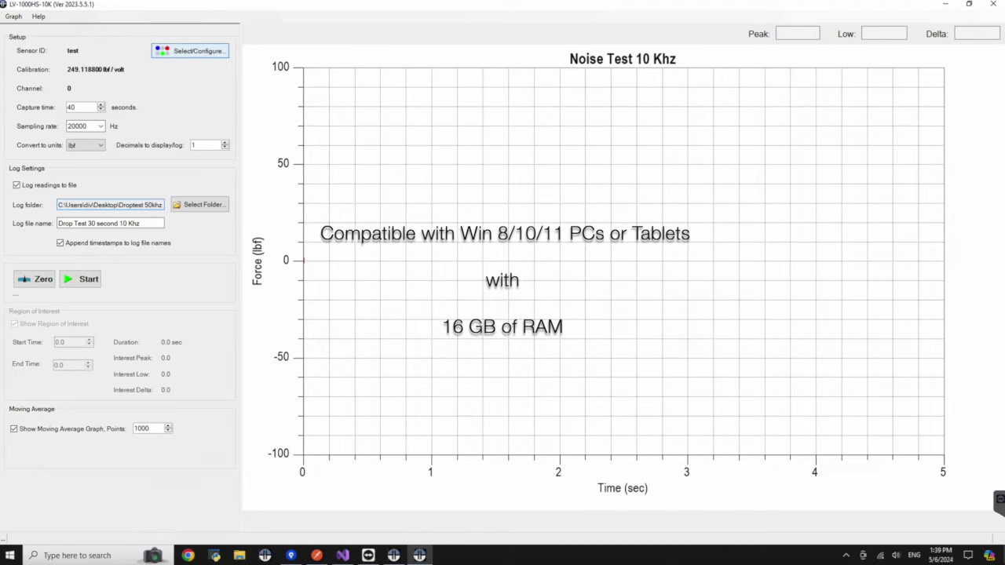
pyautogui.press('Tab')
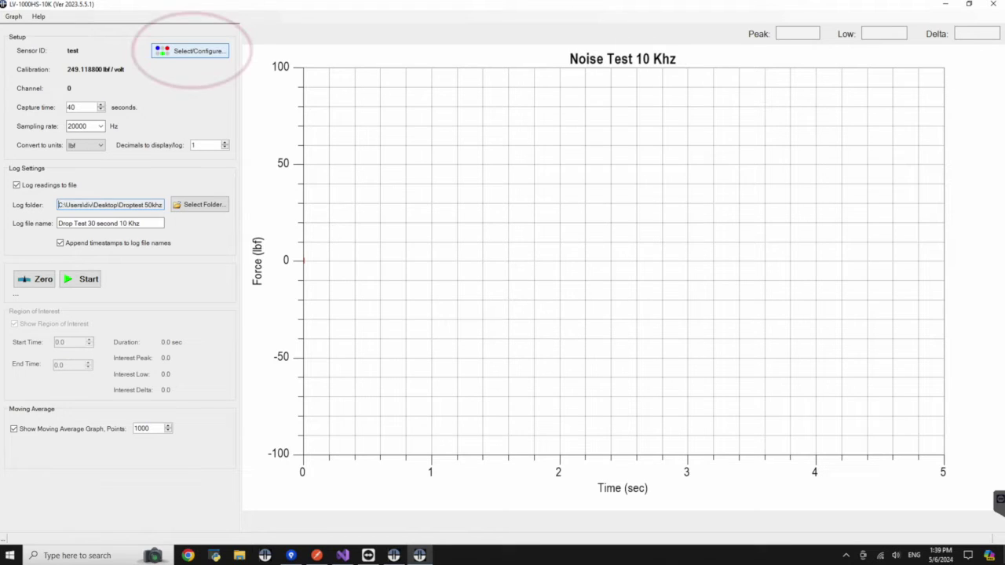
pyautogui.press('Return')
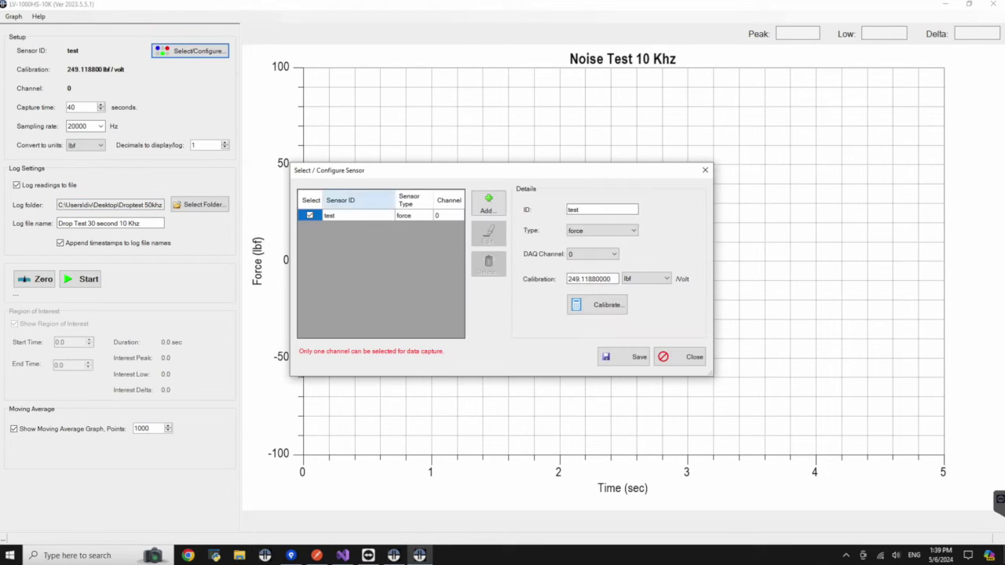
pyautogui.click(346, 216)
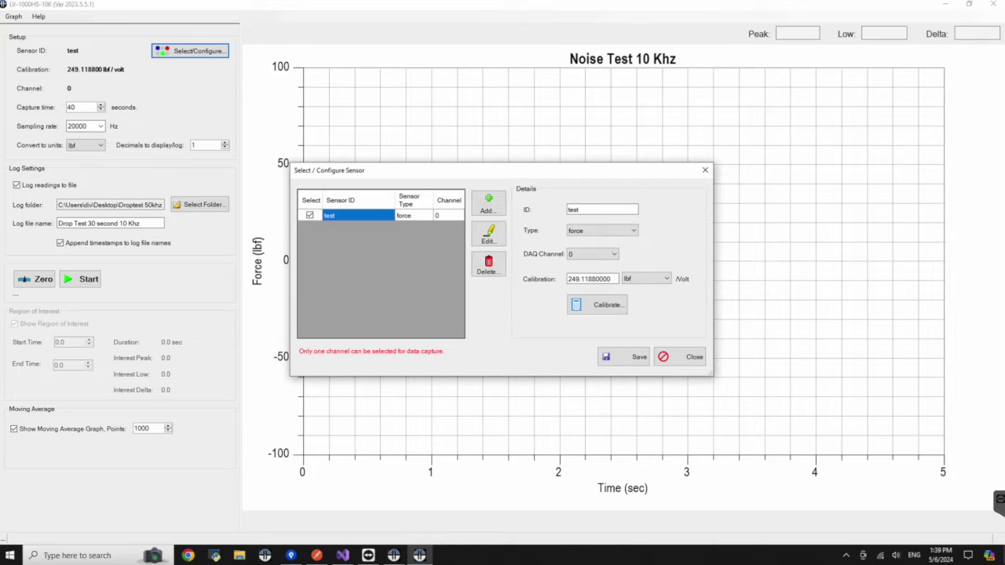
pyautogui.moveTo(633, 209); pyautogui.dragTo(566, 209)
pyautogui.write('F123456789')
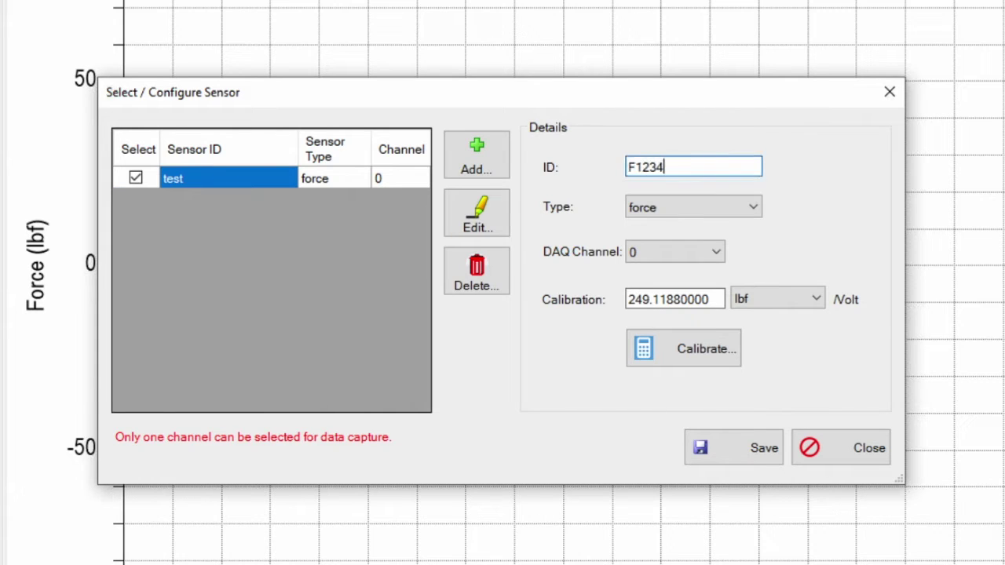
pyautogui.click(693, 207)
pyautogui.click(668, 227)
pyautogui.click(675, 251)
pyautogui.click(668, 271)
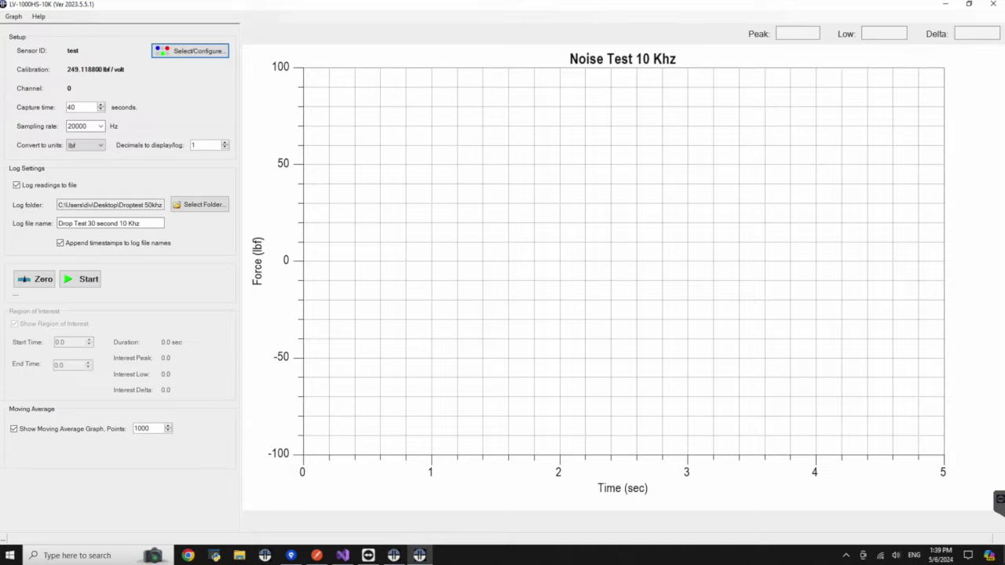
# Set capture time to 3 seconds and sampling rate to 10000 Hz.
pyautogui.click(82, 107)
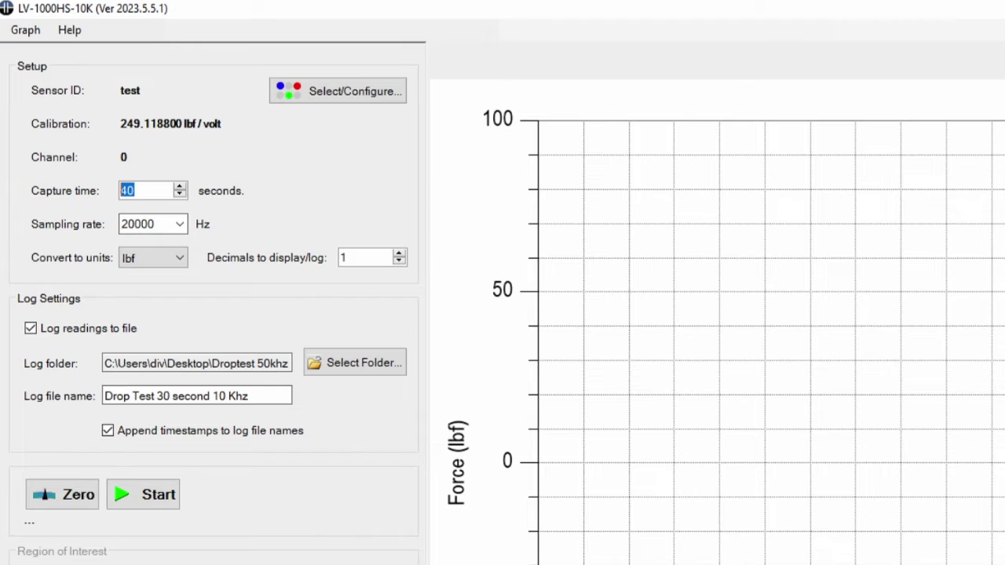
pyautogui.write('3')
pyautogui.press('Tab')
pyautogui.hotkey('alt', 'Down')
pyautogui.press('Up')
pyautogui.press('Return')
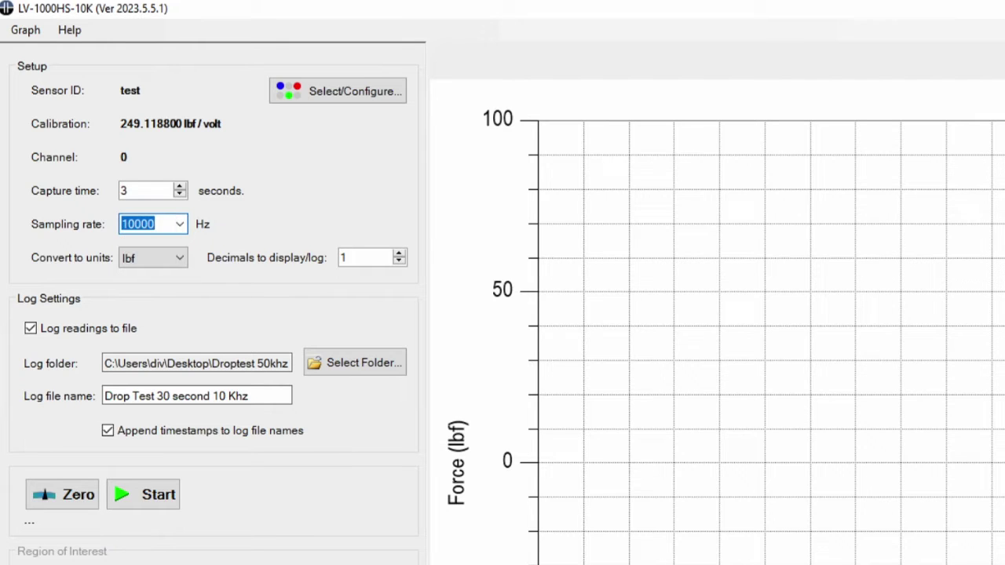
# Choose the Downloads folder as the log folder.
pyautogui.press('Tab')
pyautogui.press('Tab')
pyautogui.press('Tab')
pyautogui.press('Tab')
pyautogui.press('Tab')
pyautogui.press('Return')
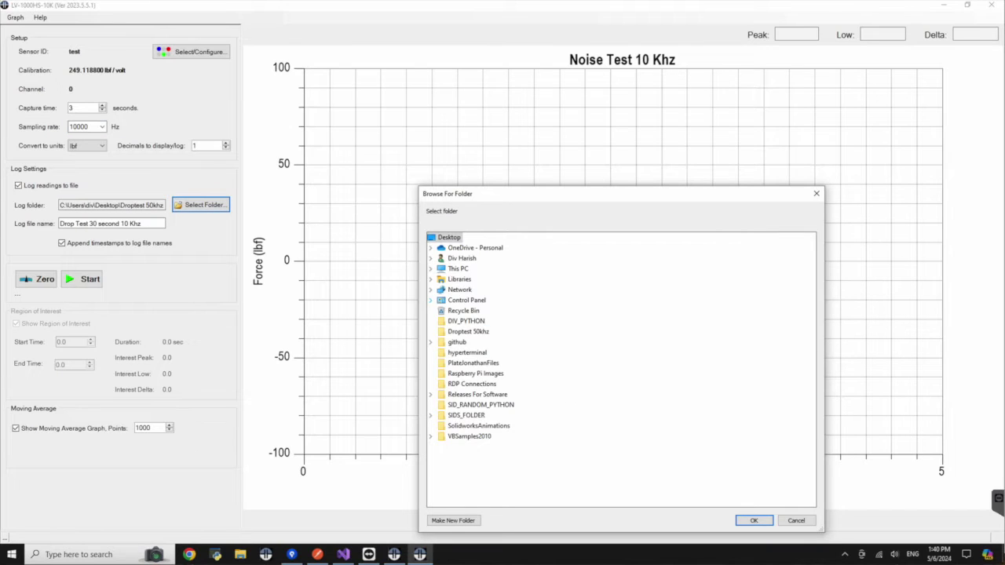
pyautogui.doubleClick(462, 258)
pyautogui.click(474, 447)
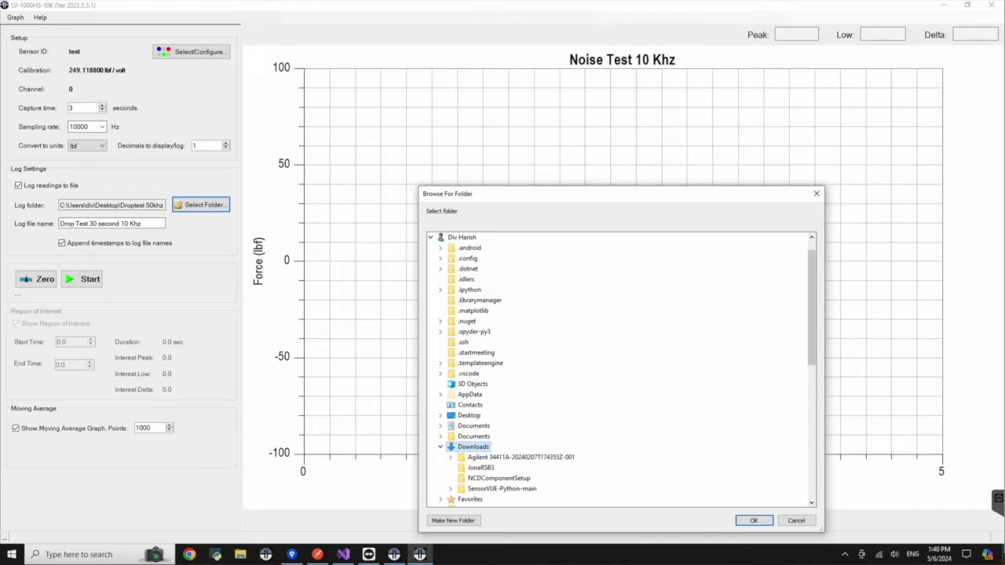
pyautogui.press('Return')
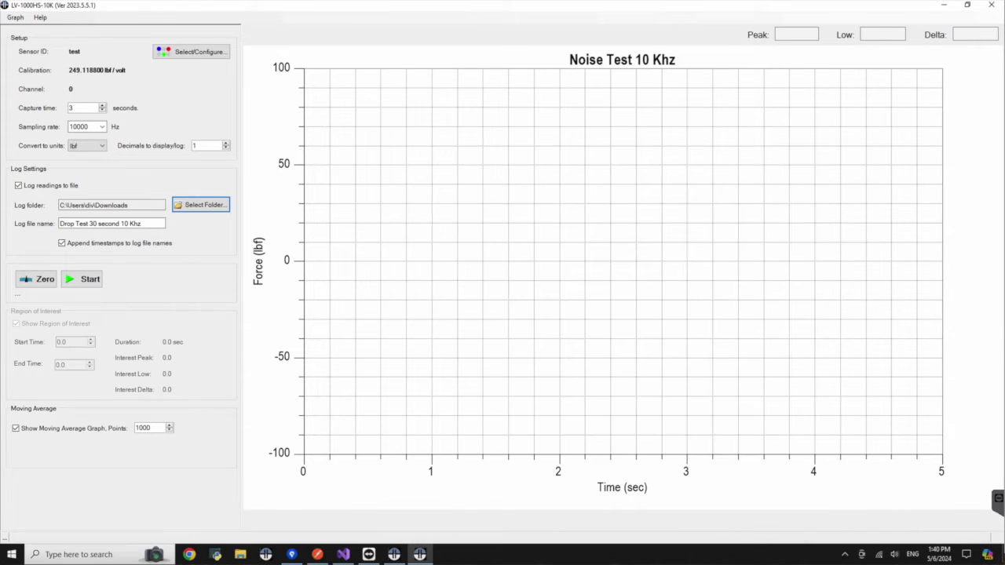
# Rename the log file to 'Drop Test 3 second 10 Khz', zero the sensor and start capturing.
pyautogui.click(141, 224)
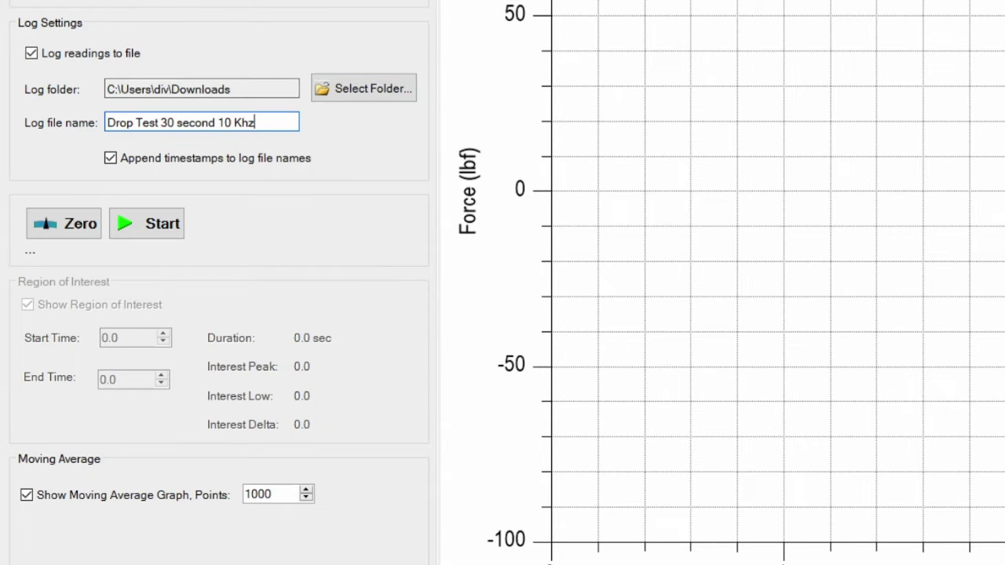
pyautogui.click(174, 123)
pyautogui.press('BackSpace')
pyautogui.click(64, 224)
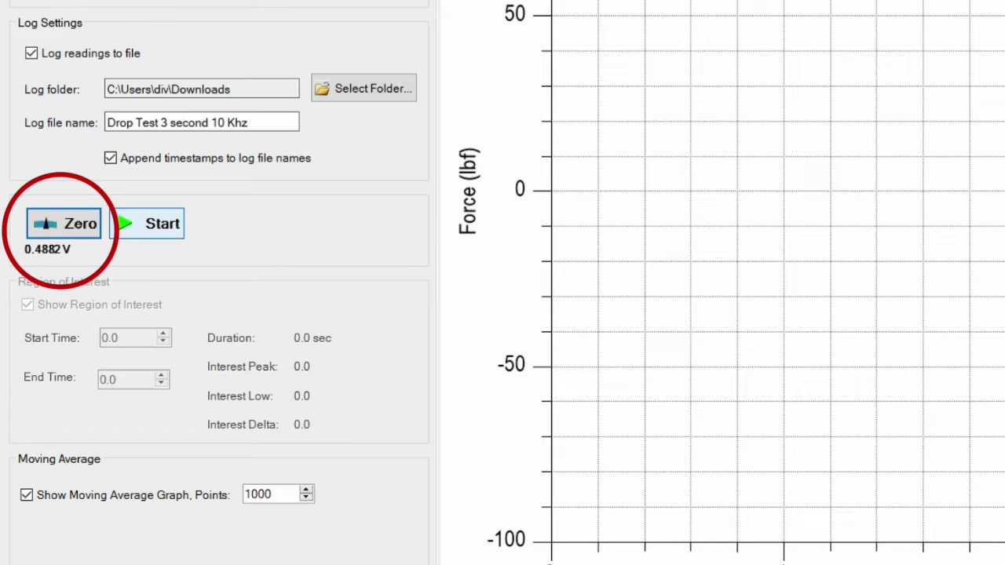
pyautogui.click(146, 224)
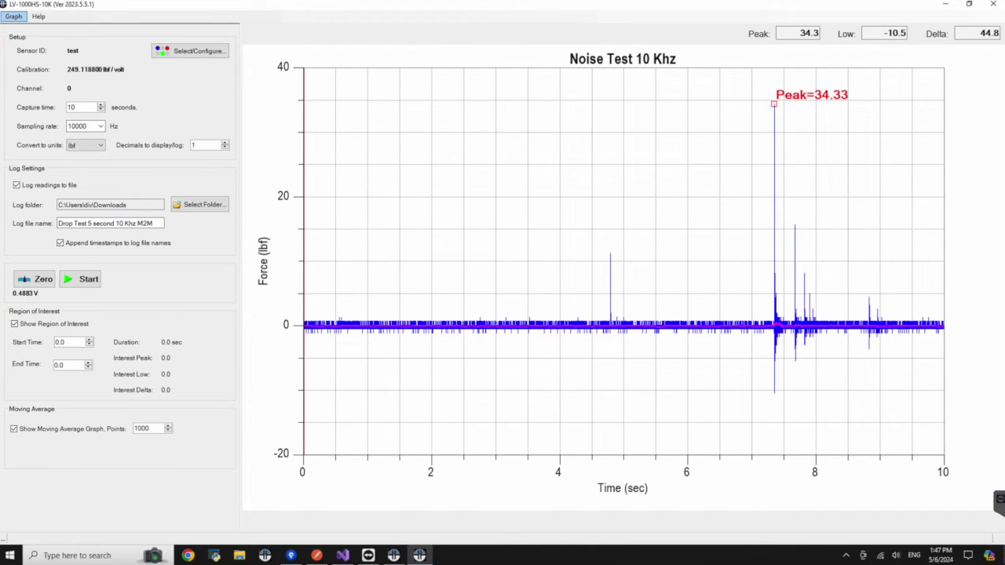
# Open the Graph menu once the ball-drop capture is recorded.
pyautogui.click(13, 15)
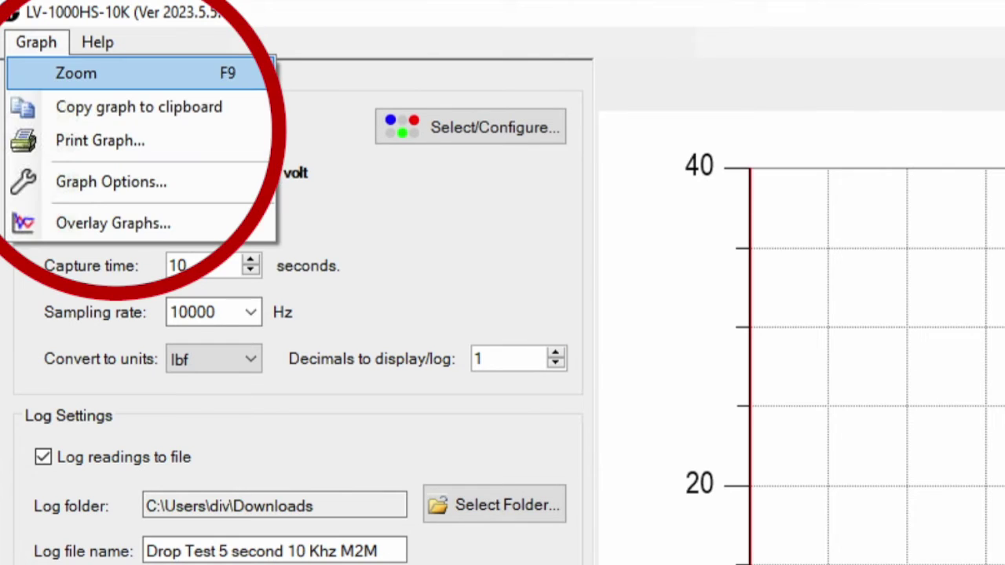
# Zoom in on the 34.33 lbf impact peak near 7.35 s, then scroll to zoom back out.
pyautogui.click(77, 72)
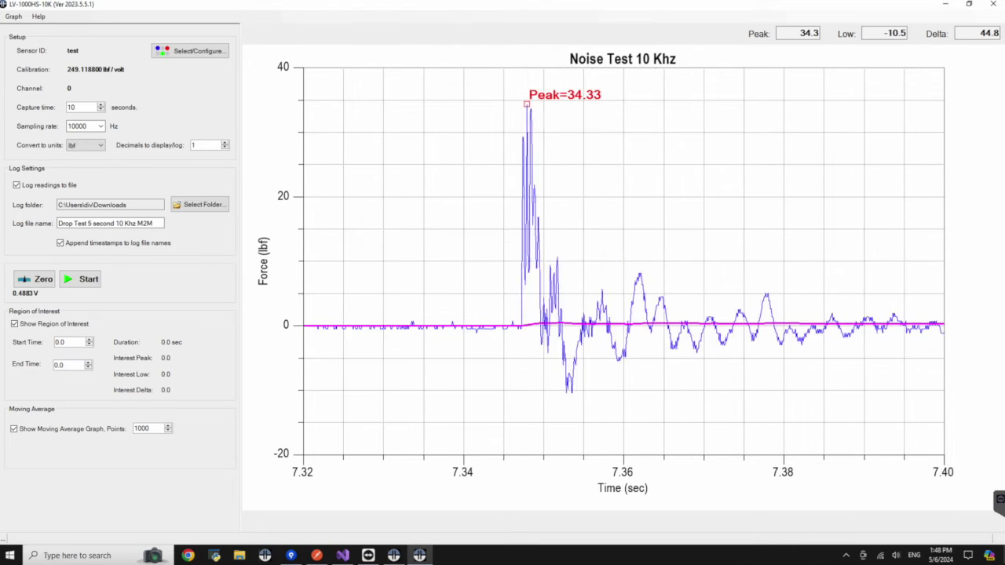
pyautogui.scroll(-5, 624, 262)
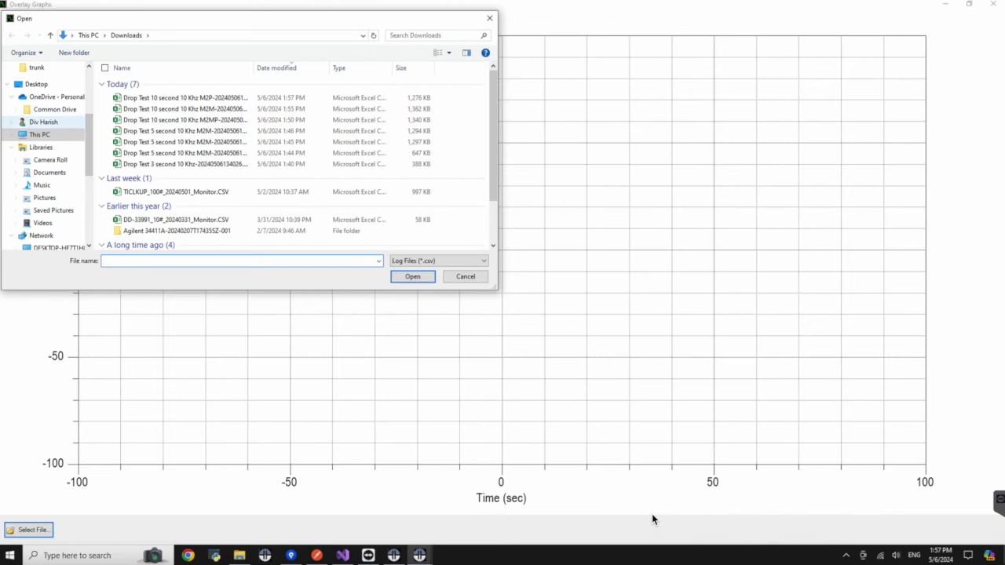
# Select two drop-test CSV logs and plot them as overlaid red and green traces.
pyautogui.press('Down')
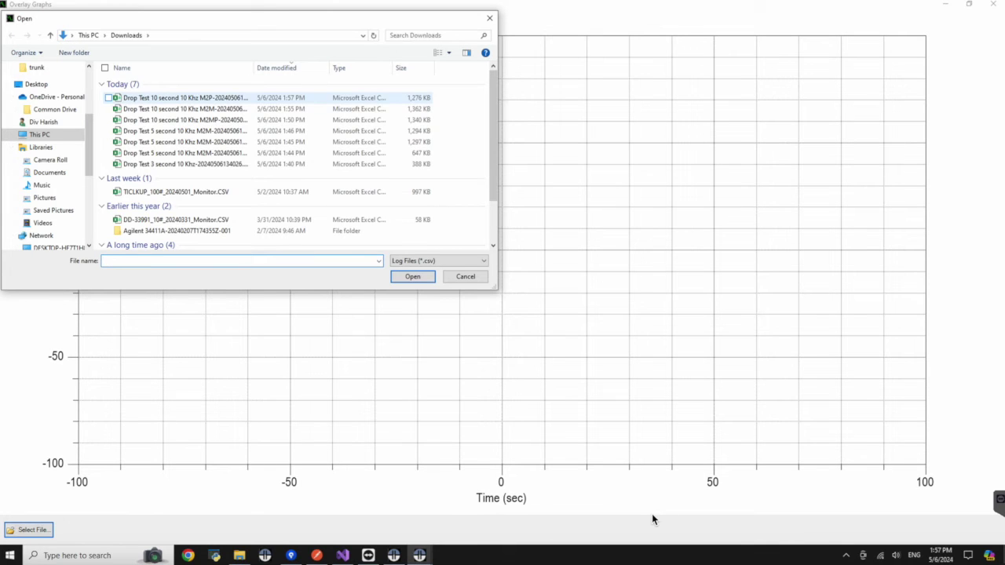
pyautogui.hotkey('shift', 'Down')
pyautogui.press('Return')
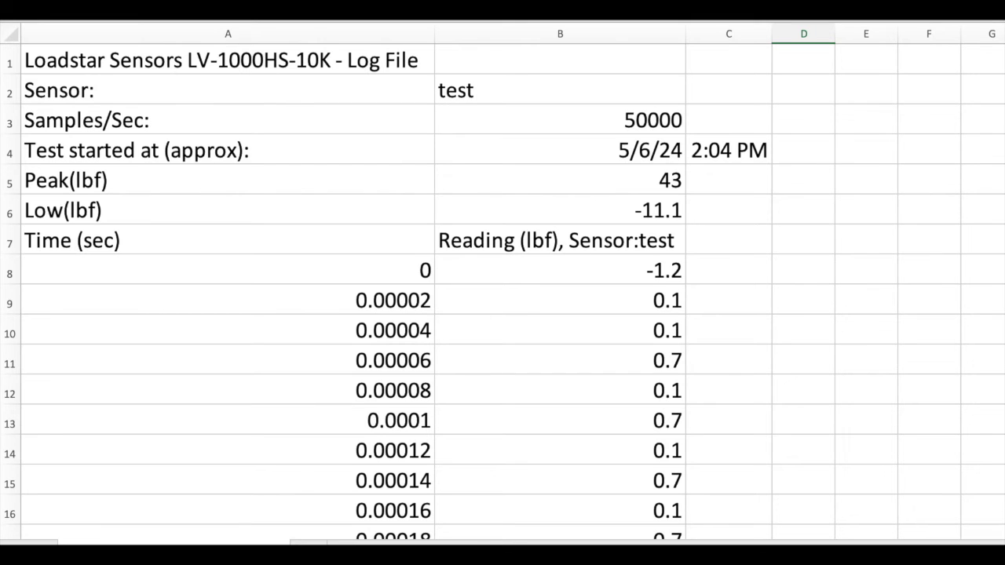
# Scroll down through the Time and Reading columns of the CSV log in Excel.
pyautogui.scroll(-4, 503, 292)
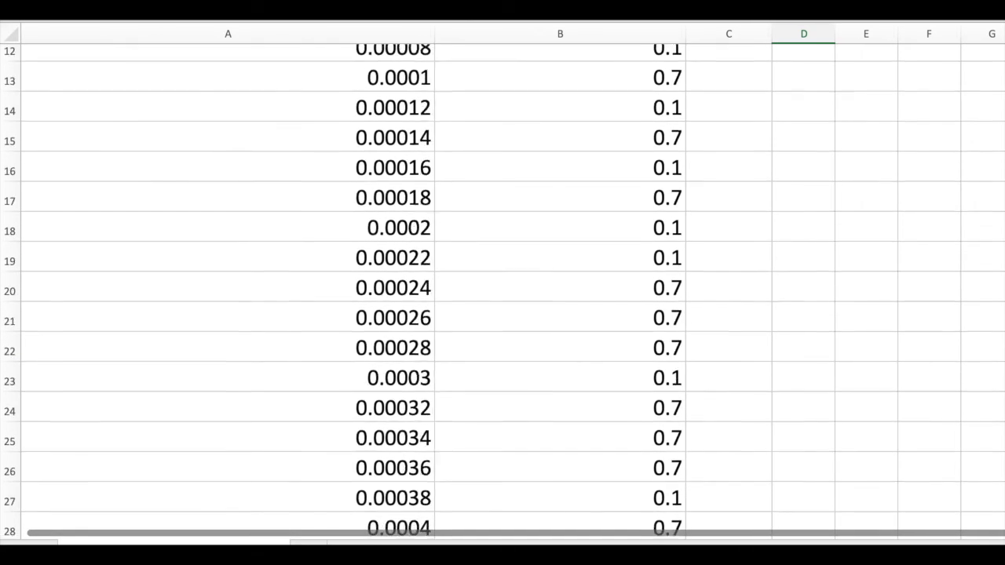
pyautogui.scroll(-14, 503, 292)
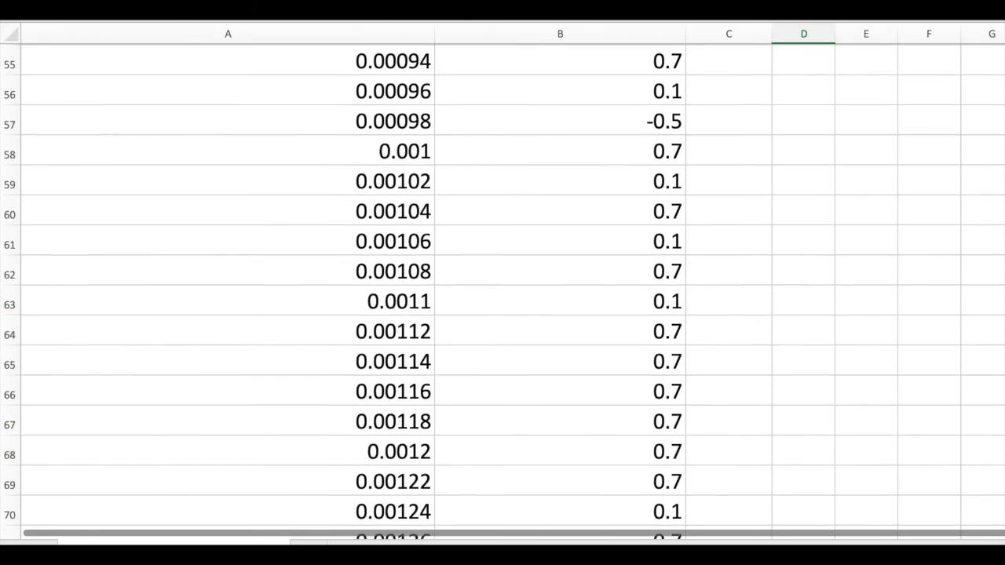
pyautogui.scroll(-18, 502, 292)
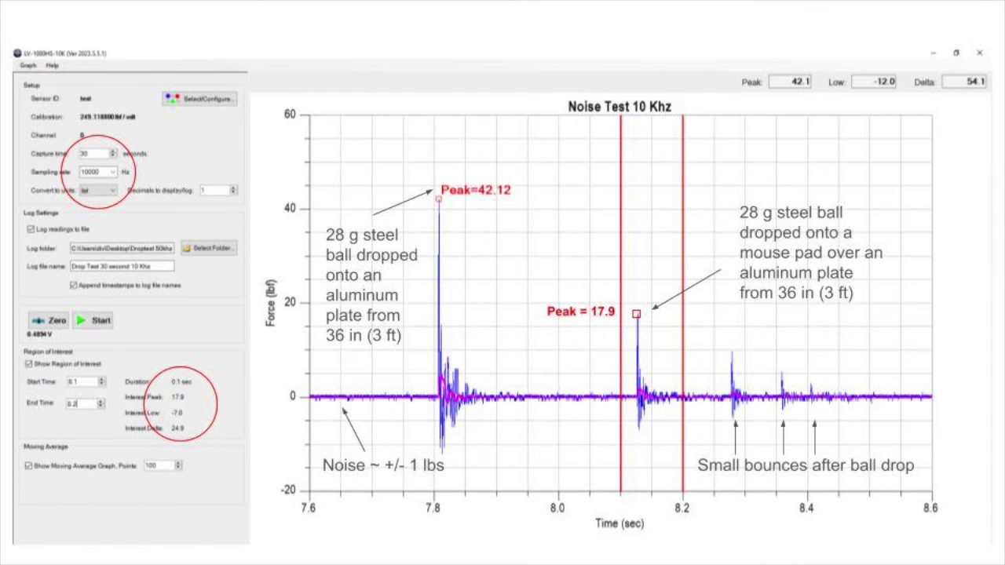